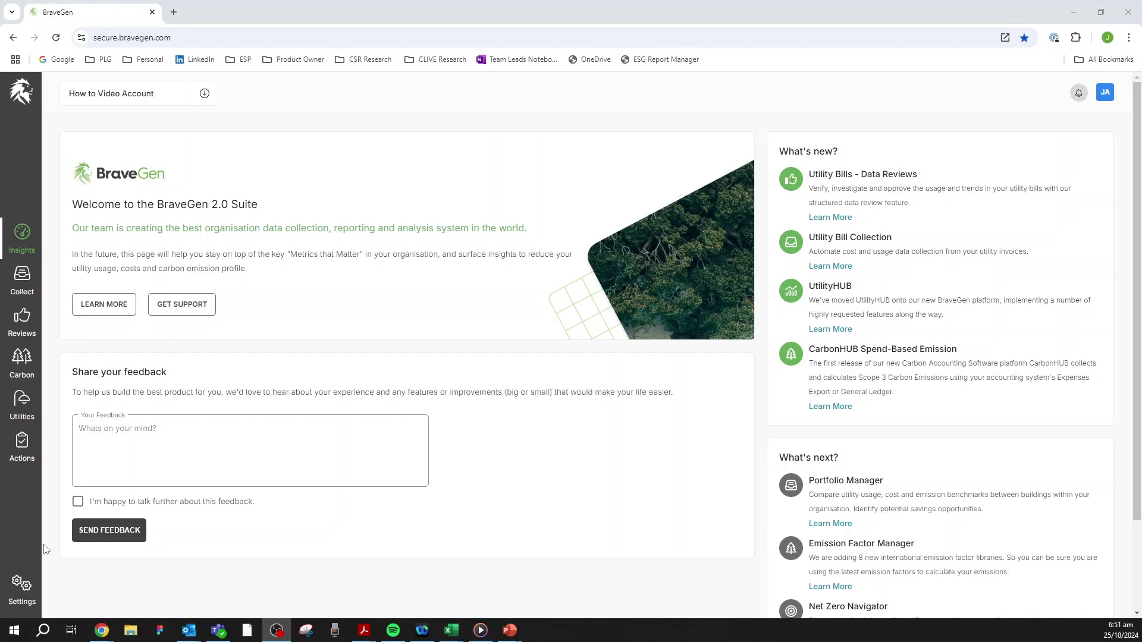
- Start a new group in the Utilities hierarchy settings with both name and description set to "Group Demo"
left_click(20, 586)
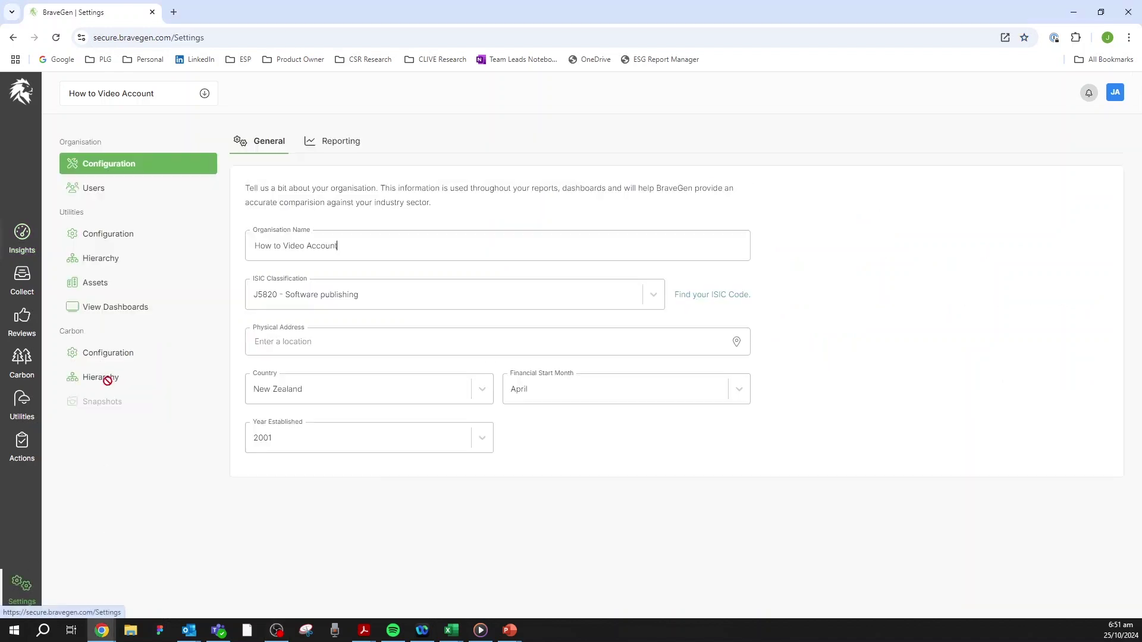
left_click(113, 258)
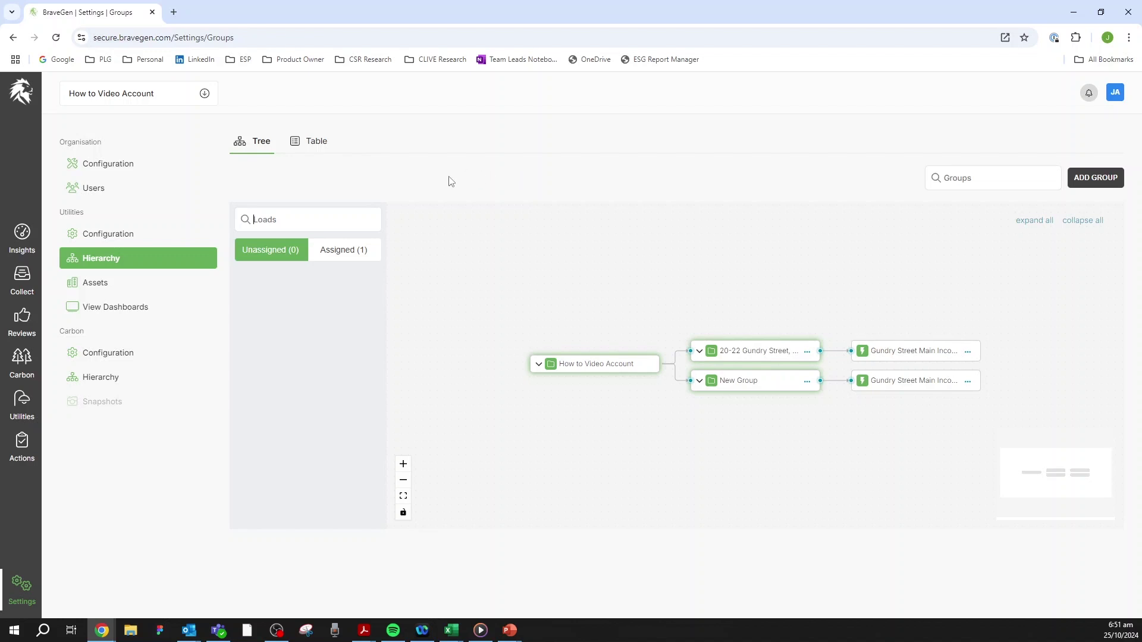
left_click(1099, 185)
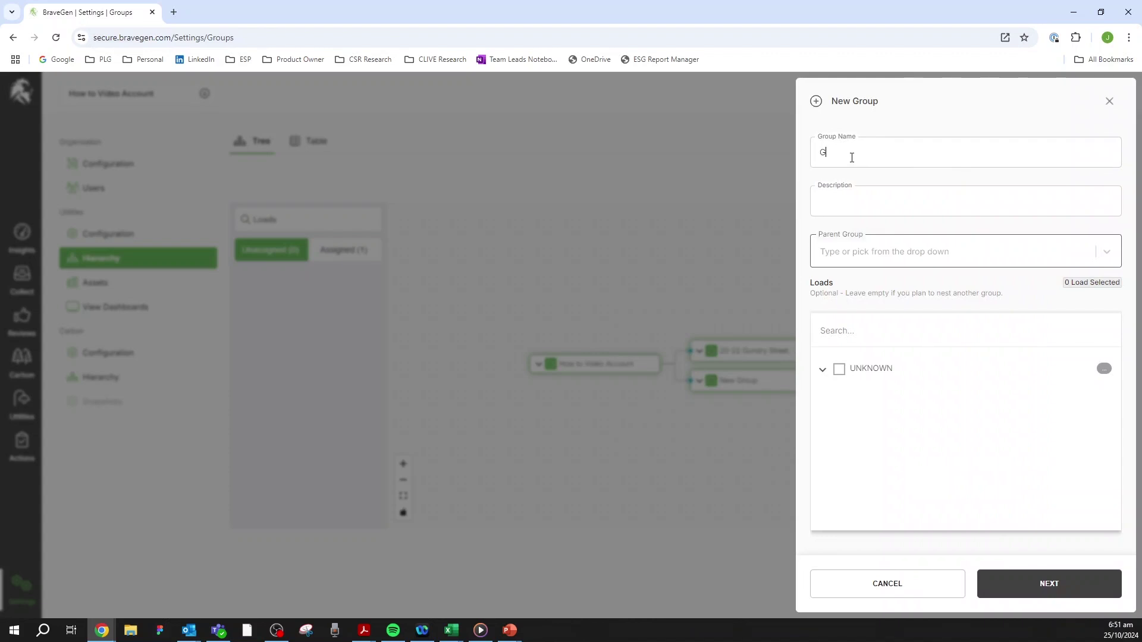
type("Group Demo")
left_click(839, 198)
type("Group Demo")
left_click(870, 251)
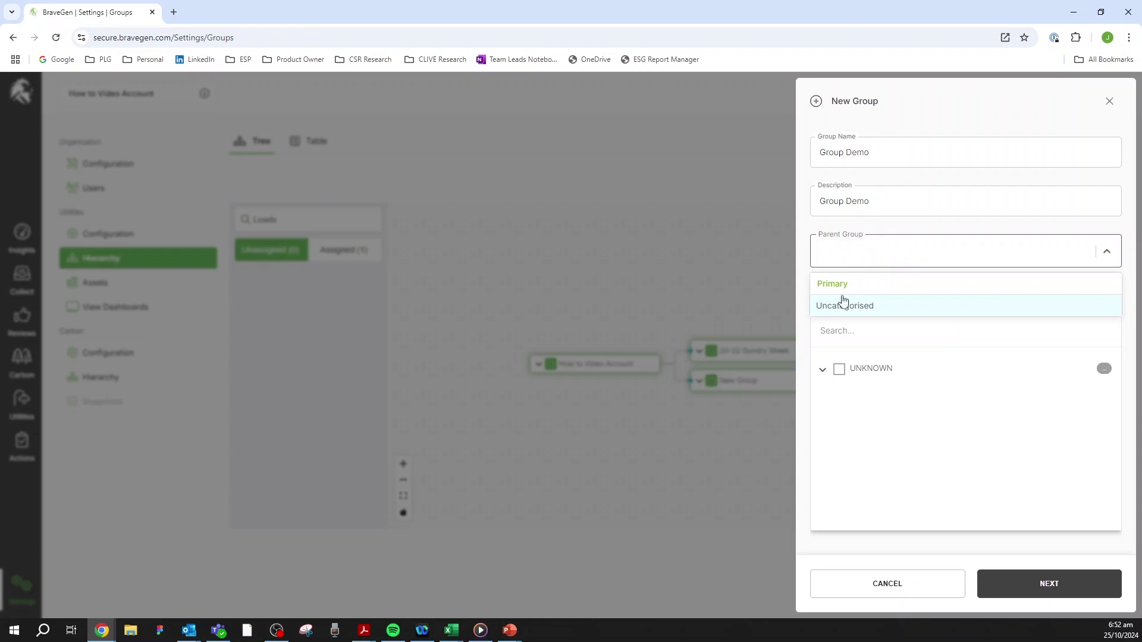
left_click(824, 373)
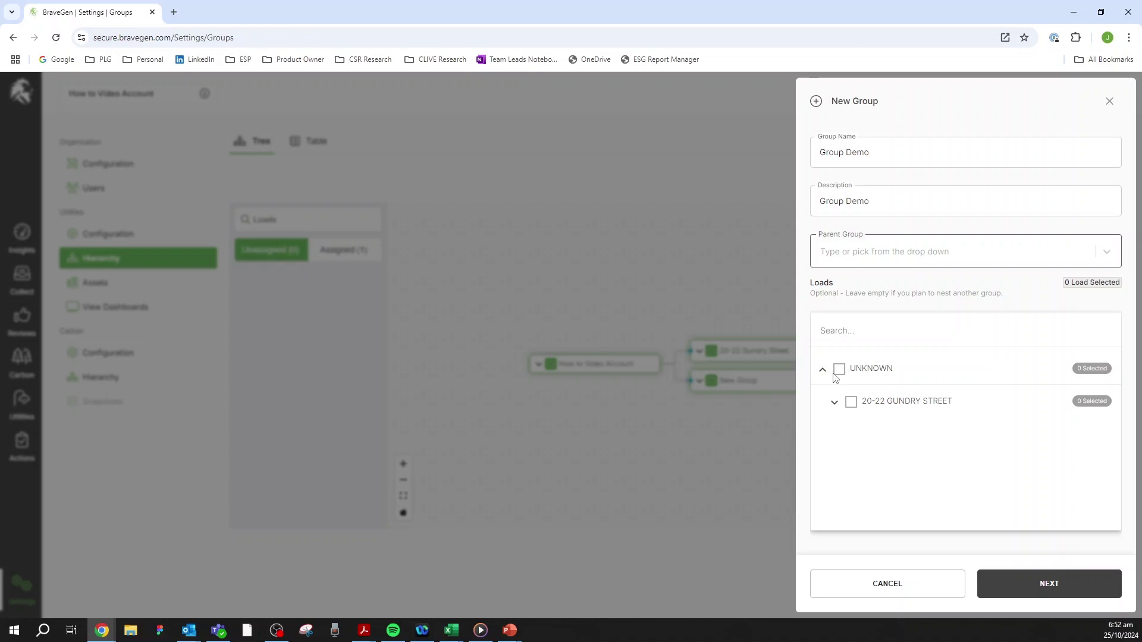
left_click(851, 404)
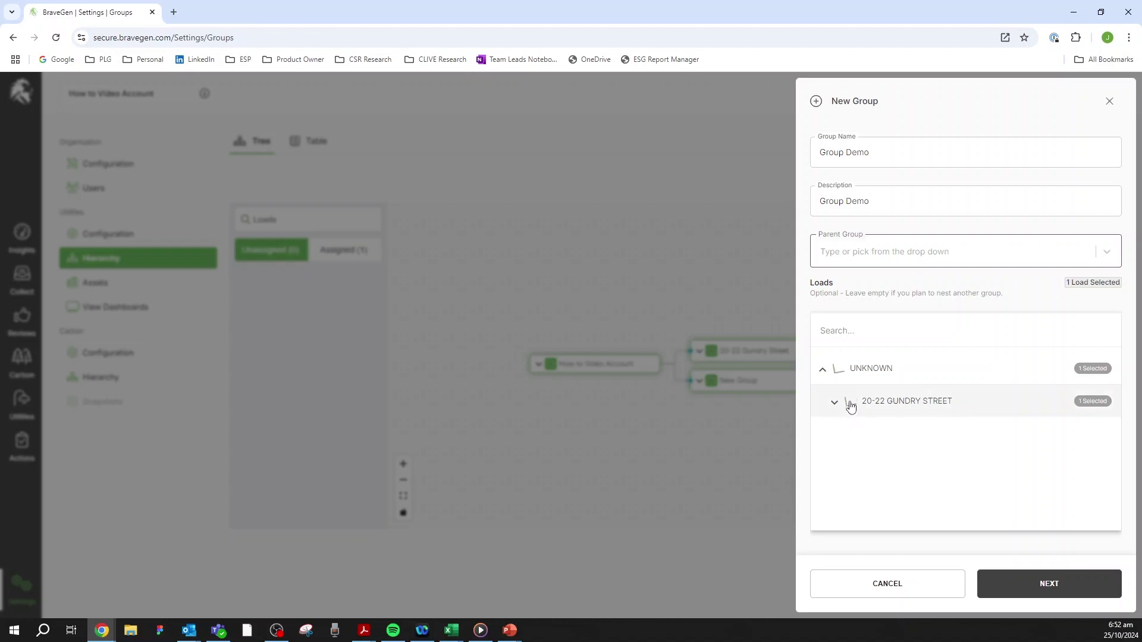
left_click(1041, 586)
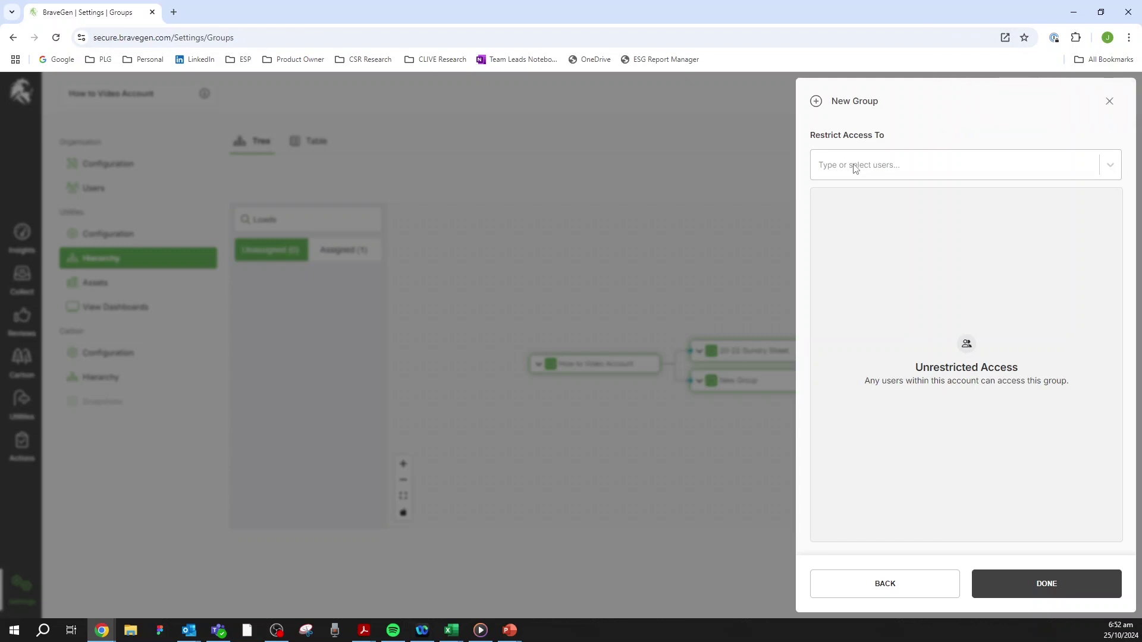
left_click(1041, 592)
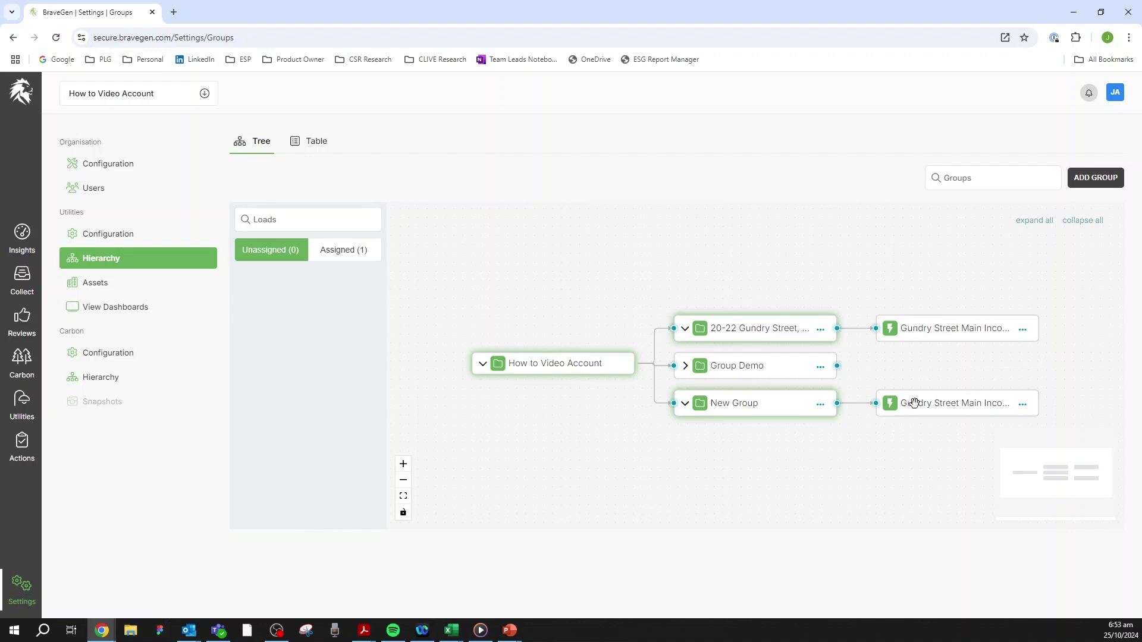
left_click(686, 366)
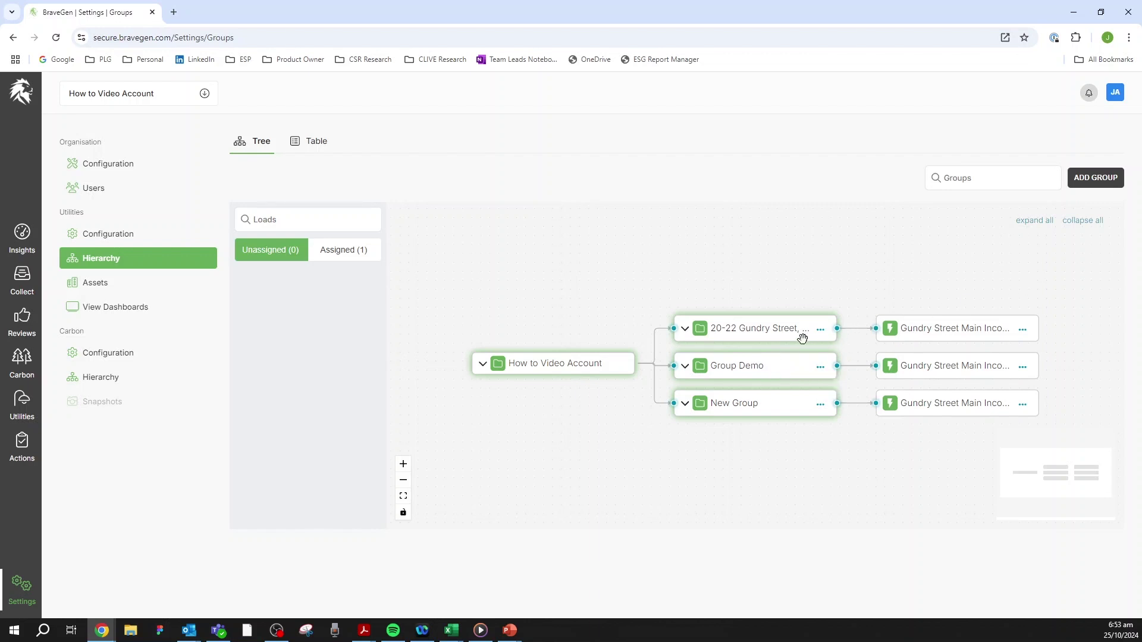
- From the hierarchy's table view, create "Group of Groups" with description "Group of load groups", without parent, loads or access restrictions
left_click(308, 147)
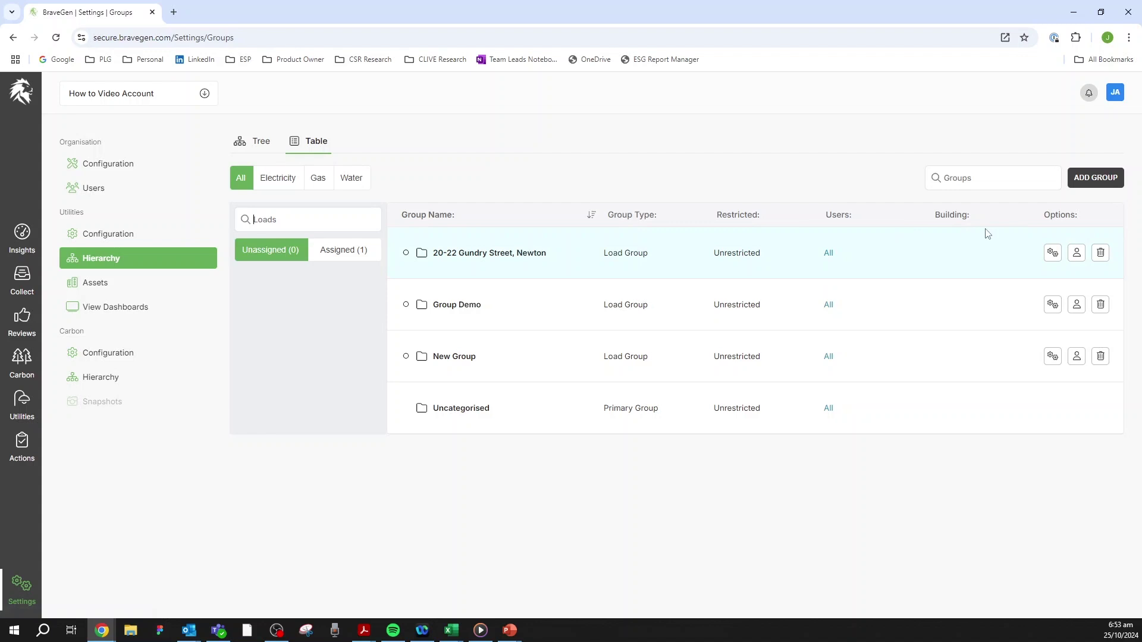
left_click(1103, 179)
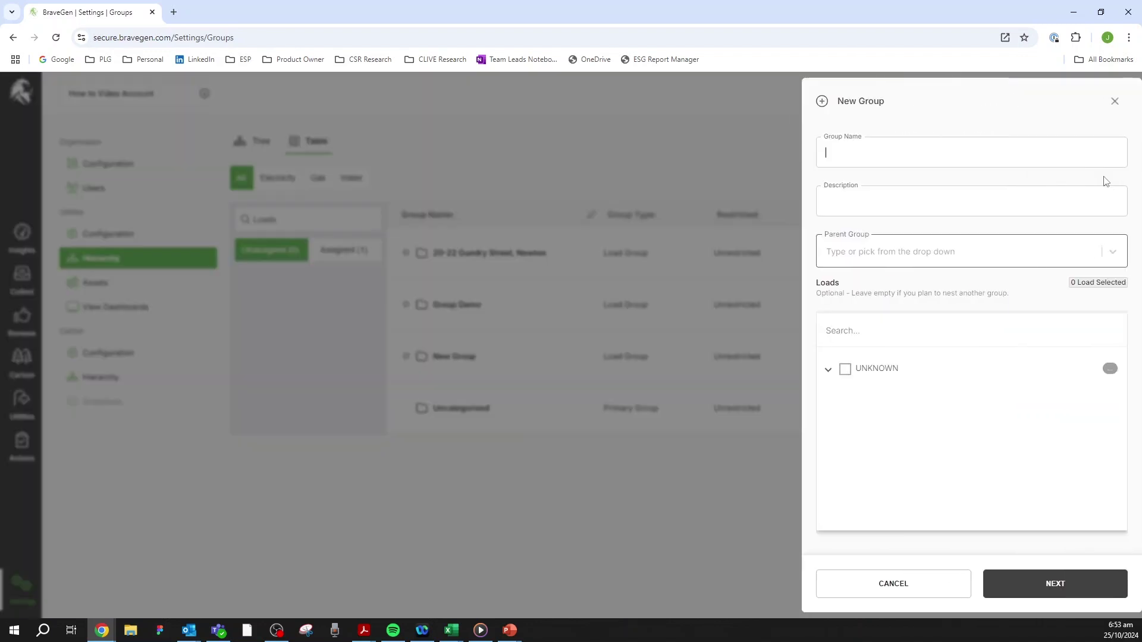
type("Group of Groups")
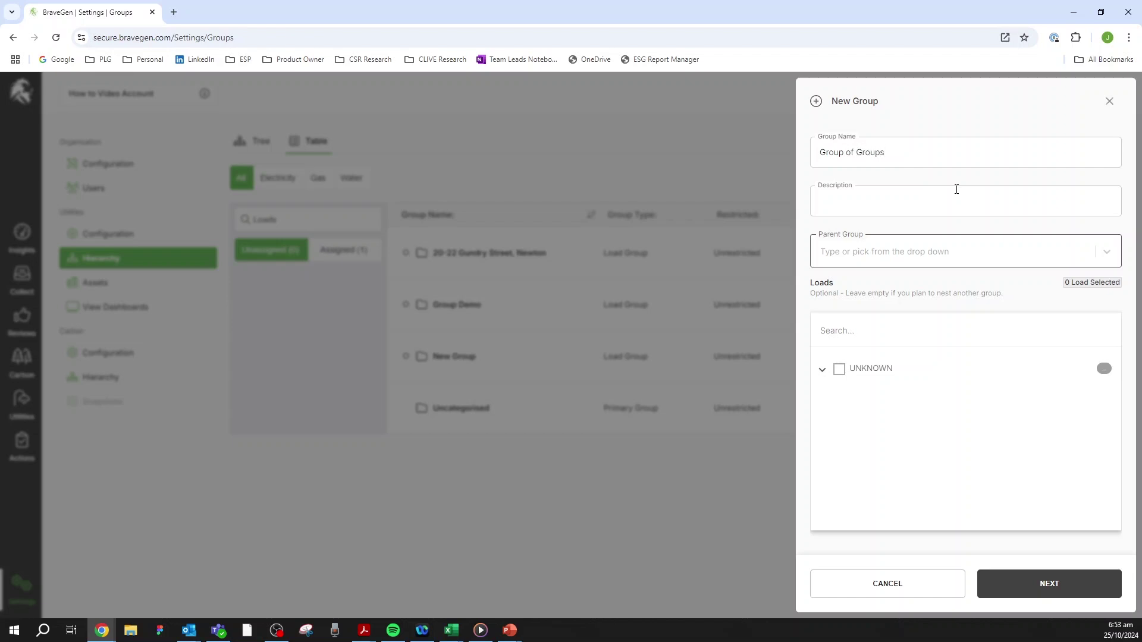
left_click(878, 199)
type("Group of load goups")
left_click(881, 201)
type("r")
left_click(857, 253)
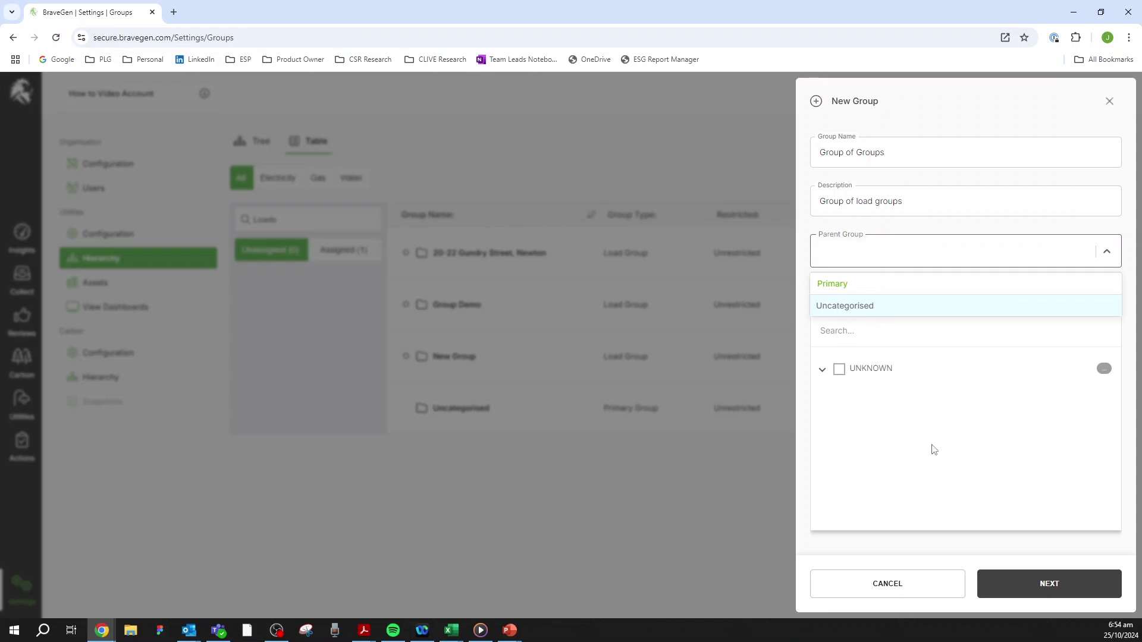
left_click(1039, 590)
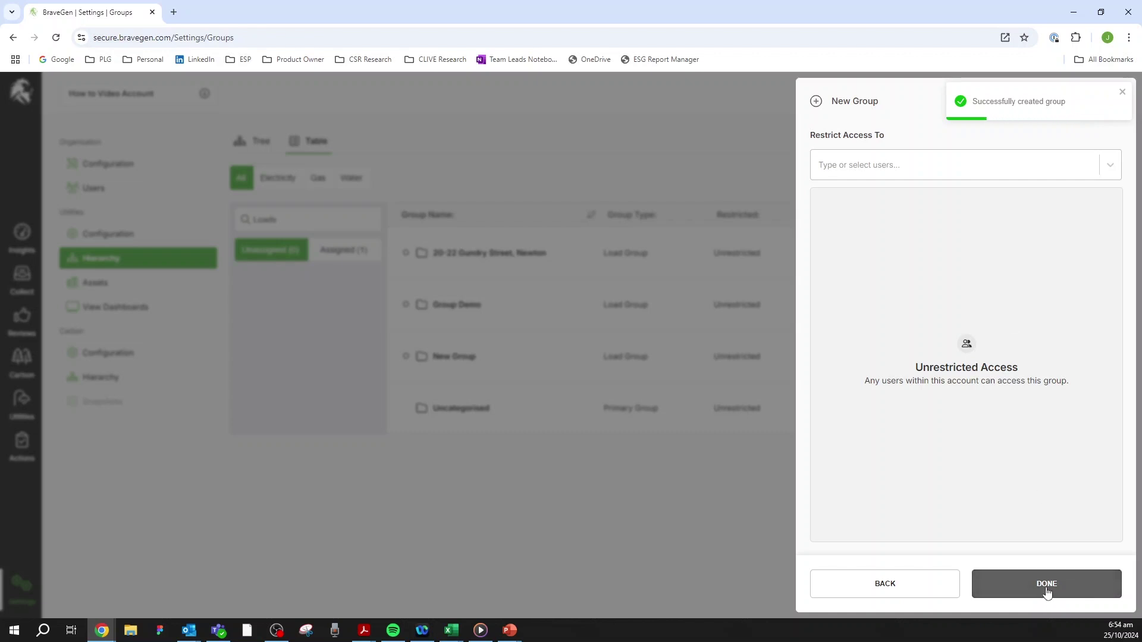
left_click(1047, 590)
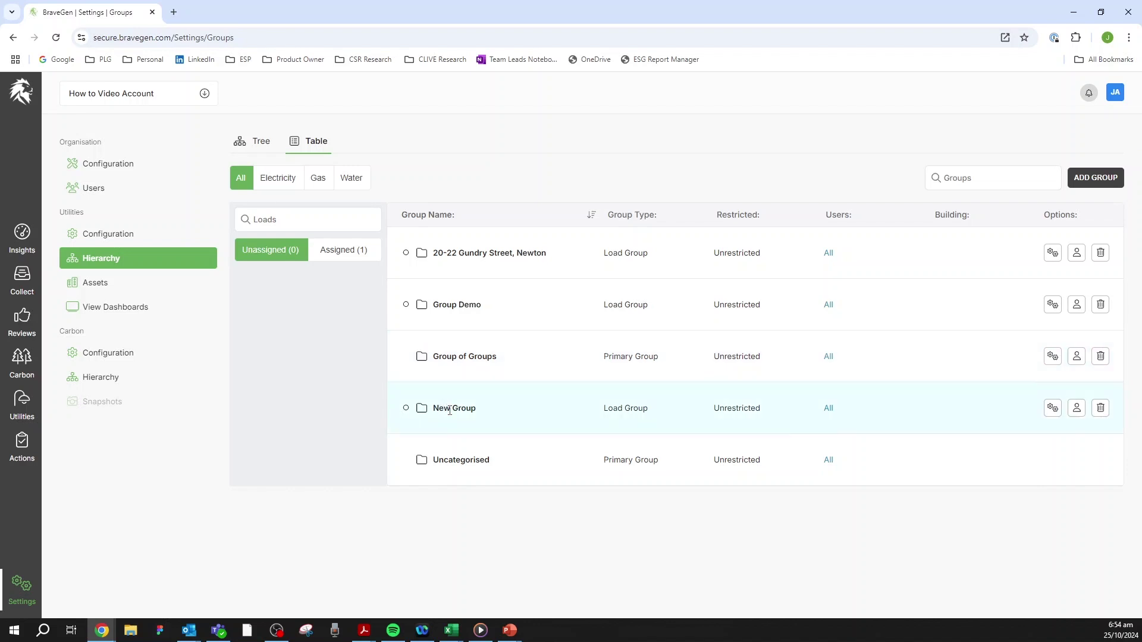
- Set the parent group of New Group to Group of Groups and expand that parent in the table
left_click(1053, 408)
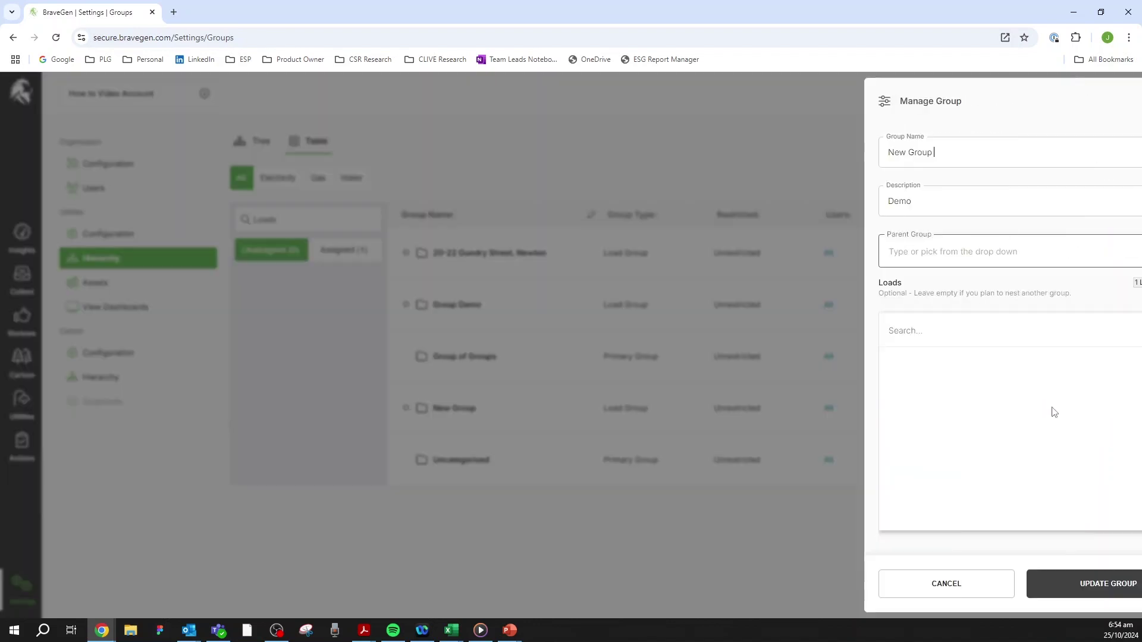
left_click(901, 257)
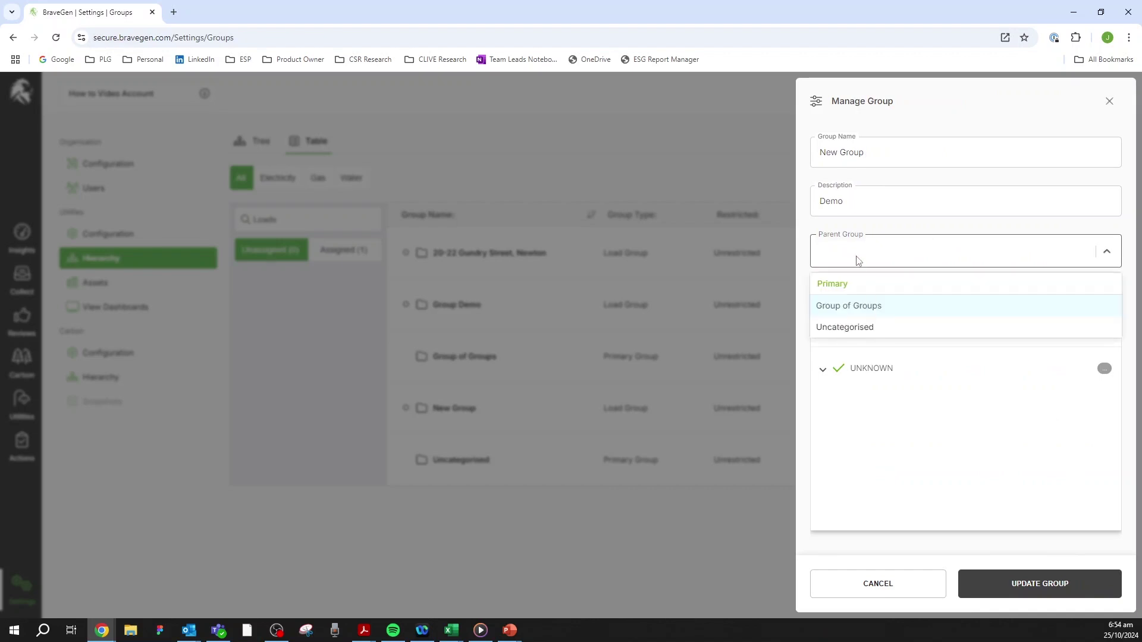
left_click(849, 308)
left_click(1047, 591)
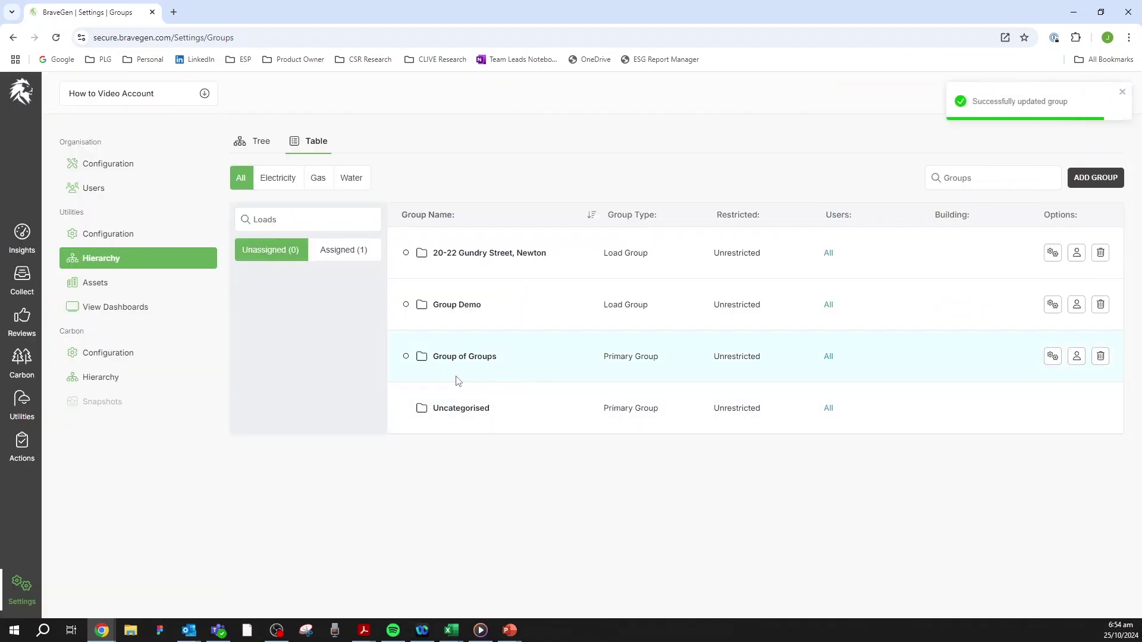
left_click(408, 358)
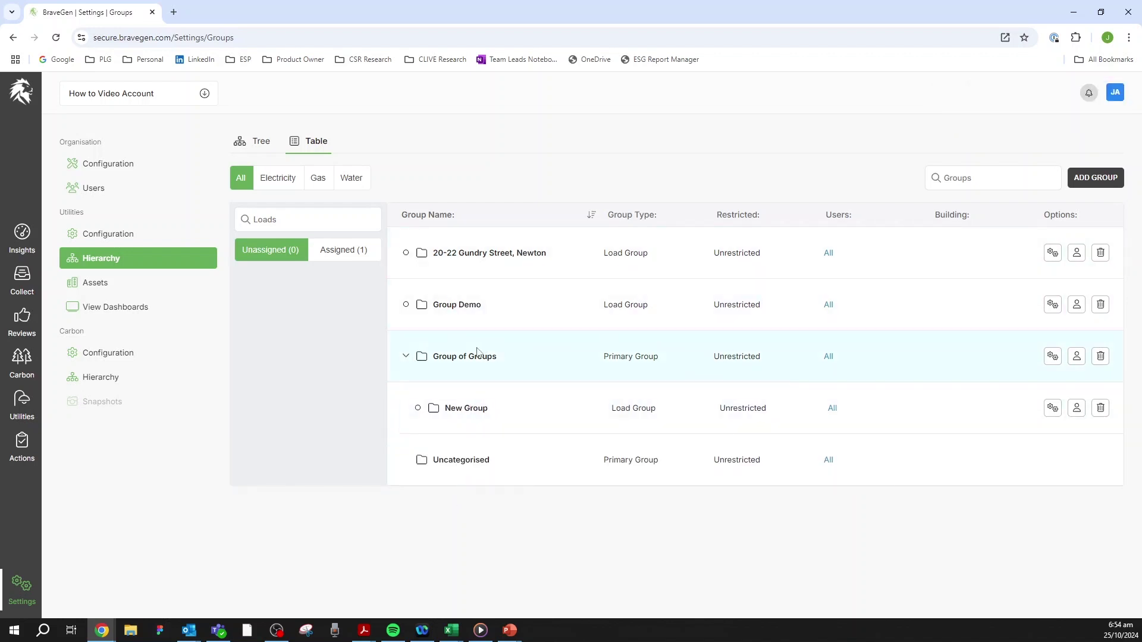
- Nest Group Demo under Group of Groups as its parent and expand the parent to show its members
left_click(1051, 306)
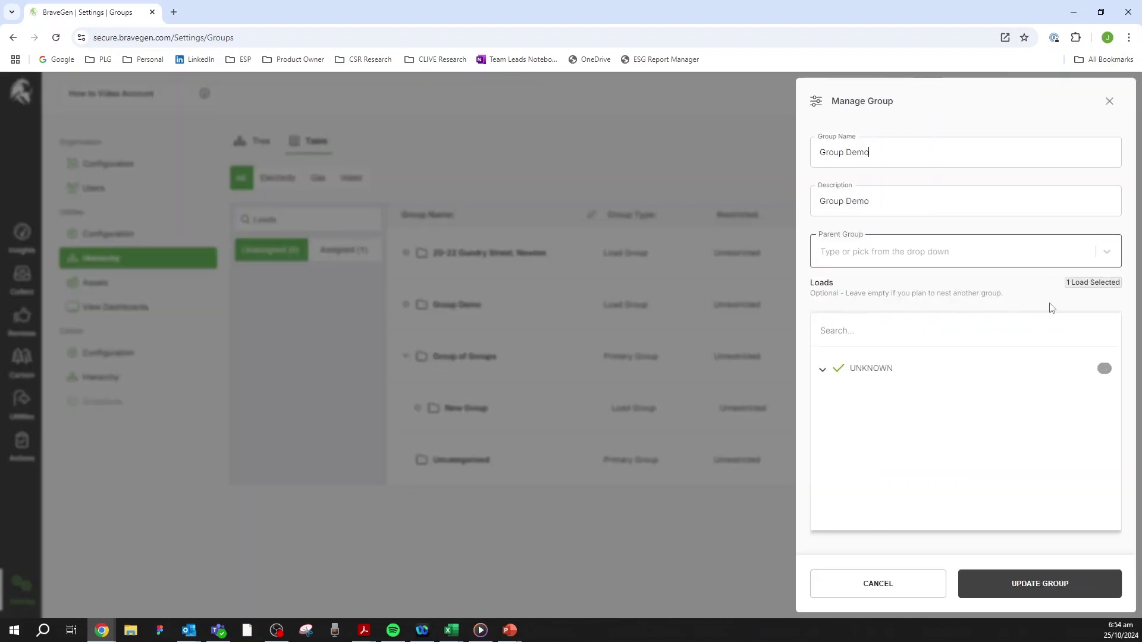
left_click(892, 249)
left_click(865, 305)
left_click(1037, 590)
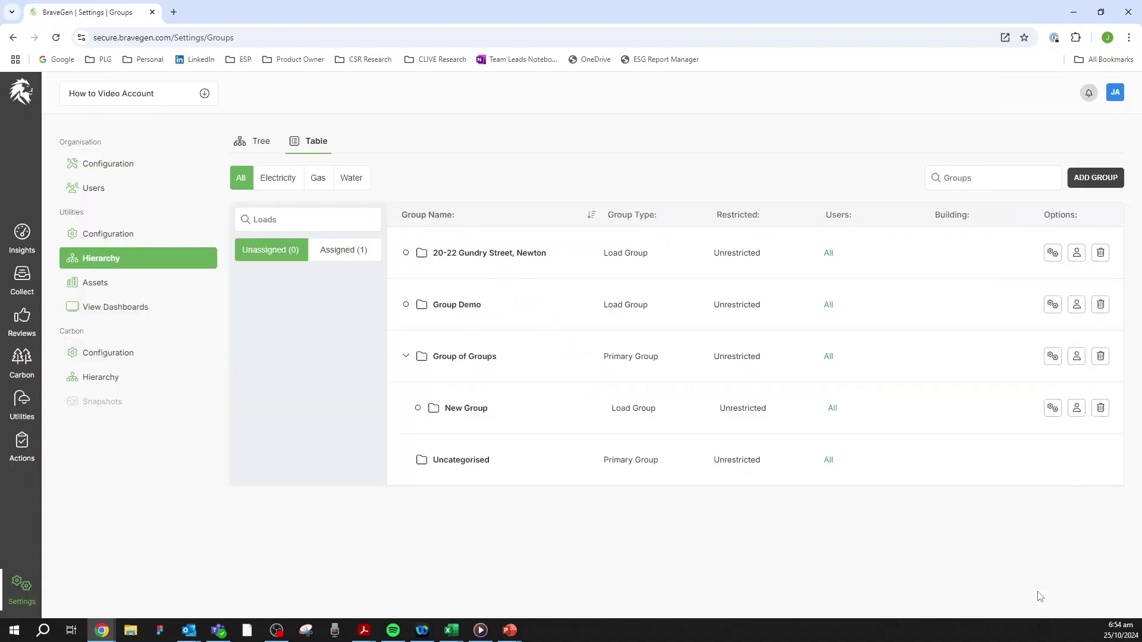
left_click(407, 306)
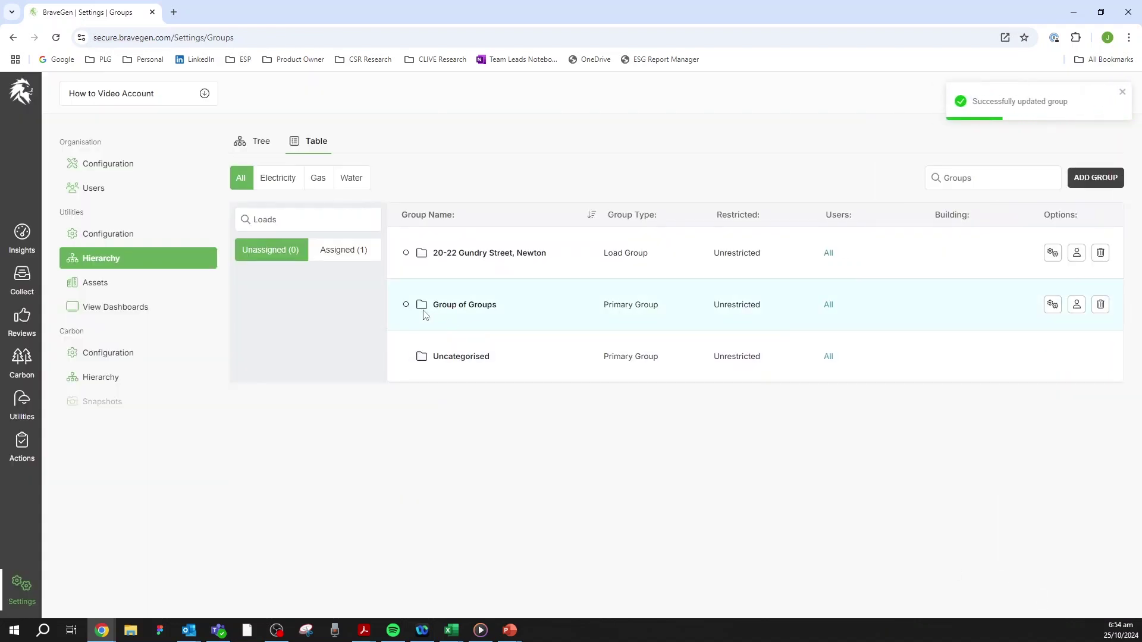
left_click(407, 307)
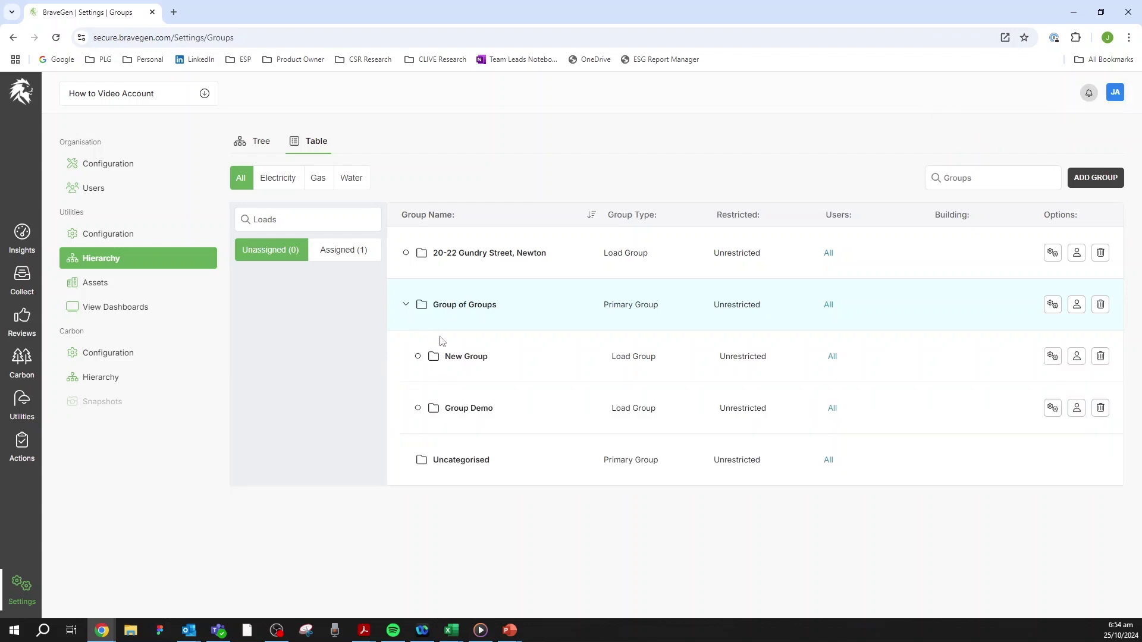